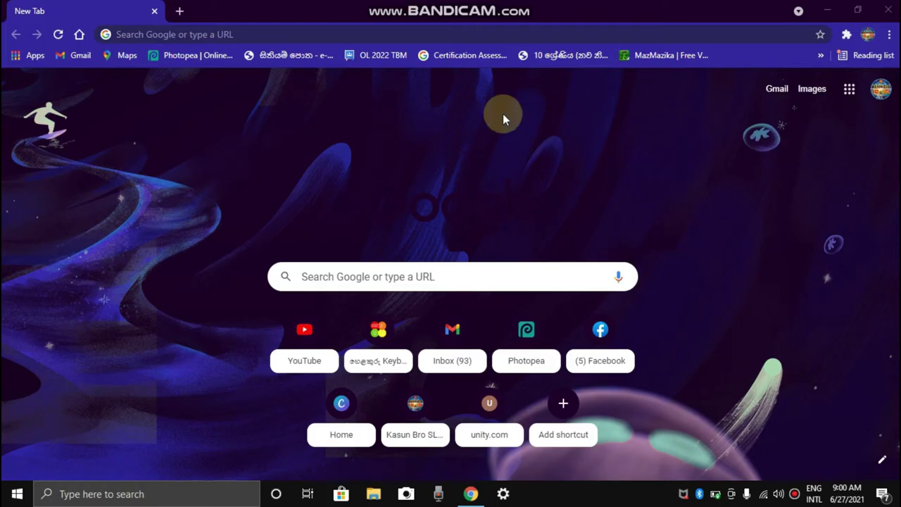
Go to microsoft.com via address-bar autocomplete and open the Introducing Windows 11 'Learn more' page.
left_click(315, 31)
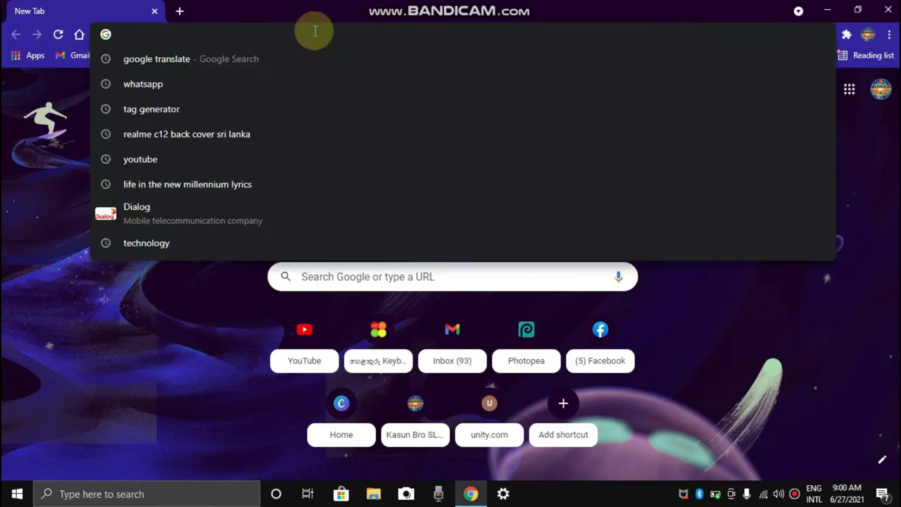
type("microsoft.com")
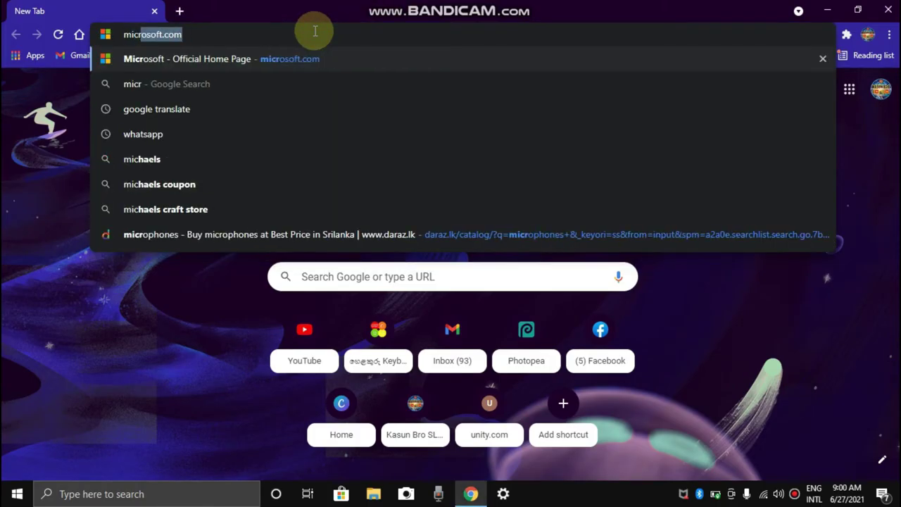
key("Return")
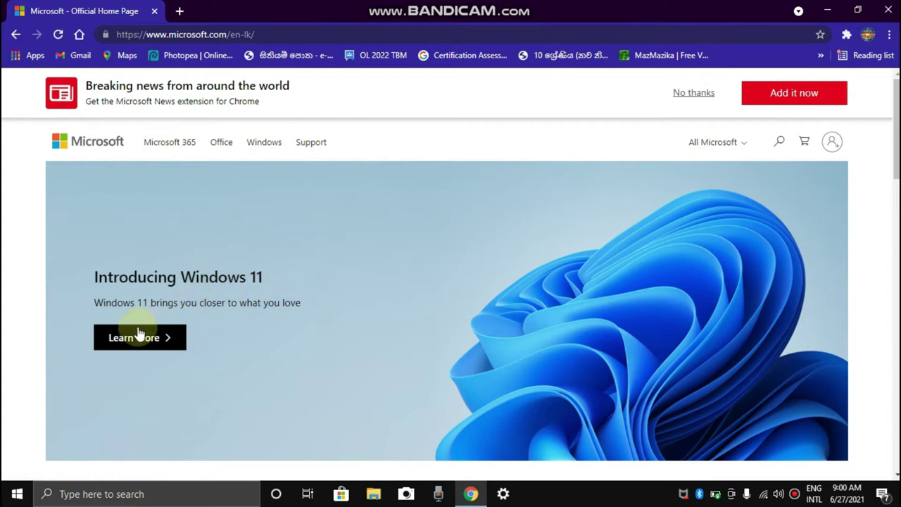
left_click(123, 345)
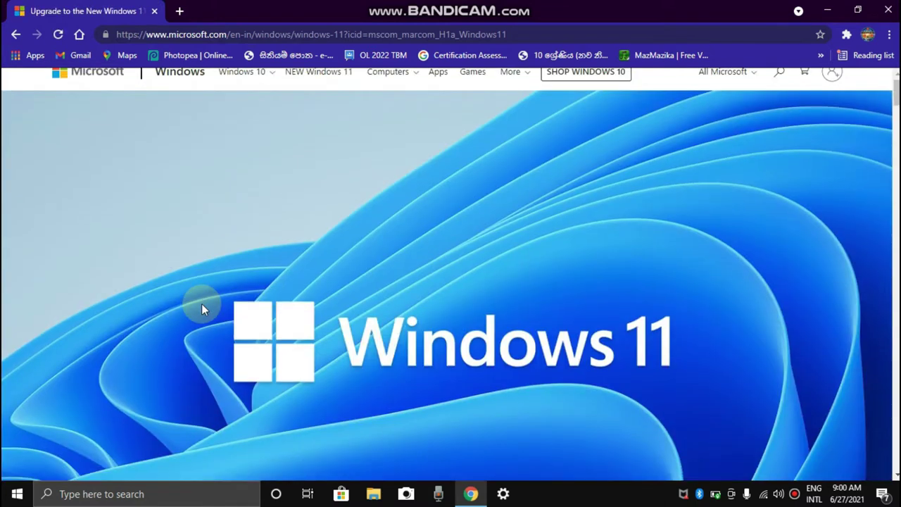
scroll(202, 306, "down", 7)
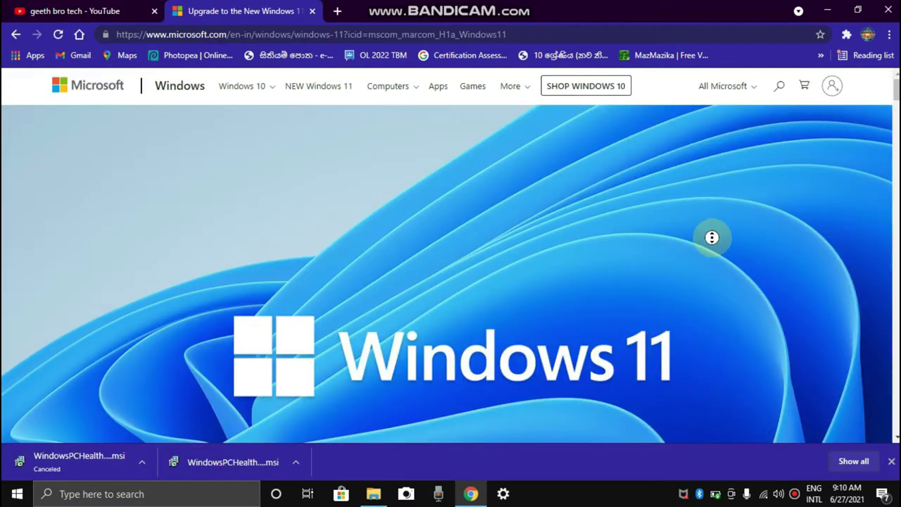
scroll(711, 237, "down", 8)
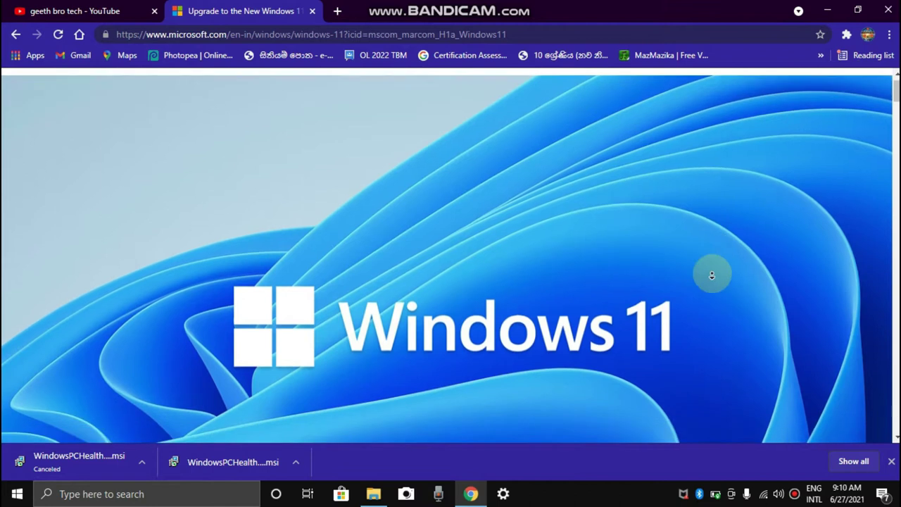
scroll(712, 275, "down", 8)
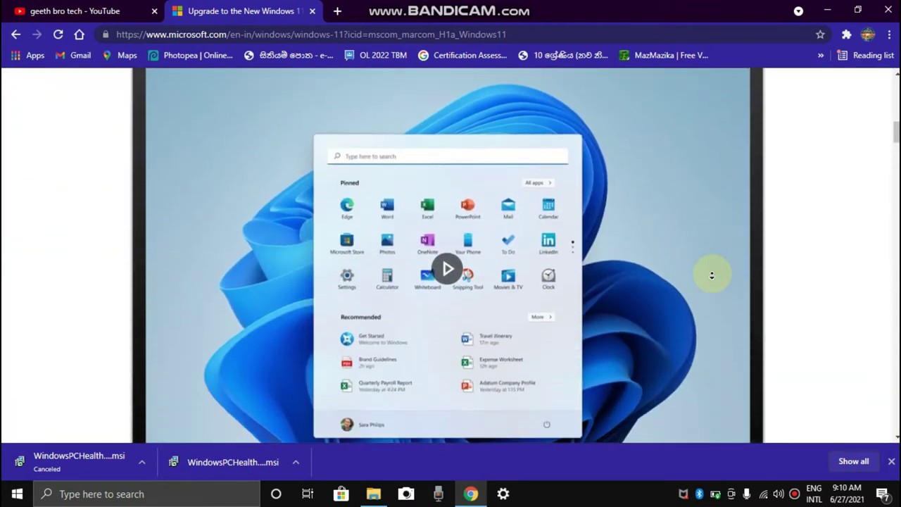
scroll(711, 276, "down", 7)
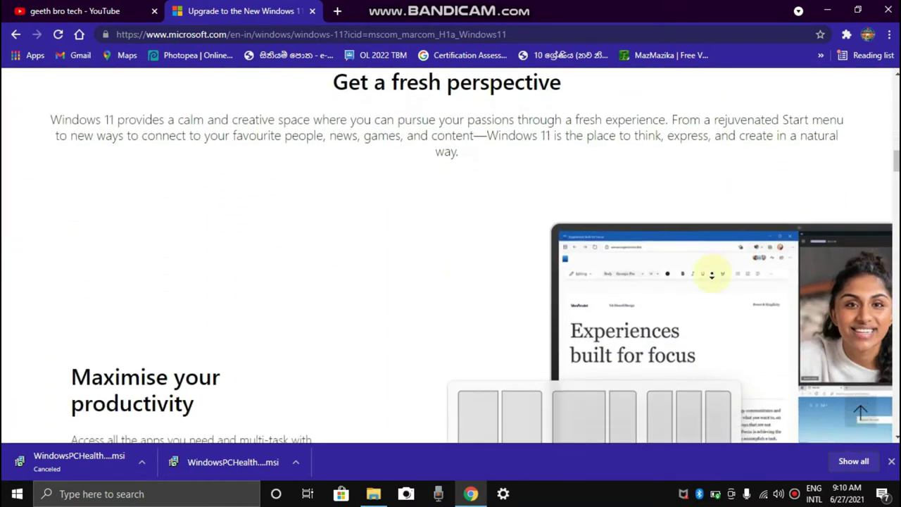
scroll(712, 275, "down", 8)
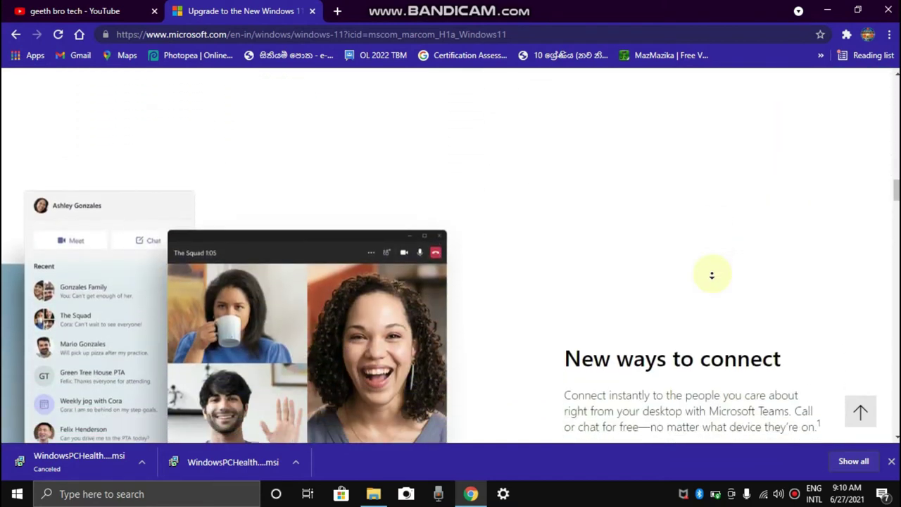
scroll(712, 275, "down", 8)
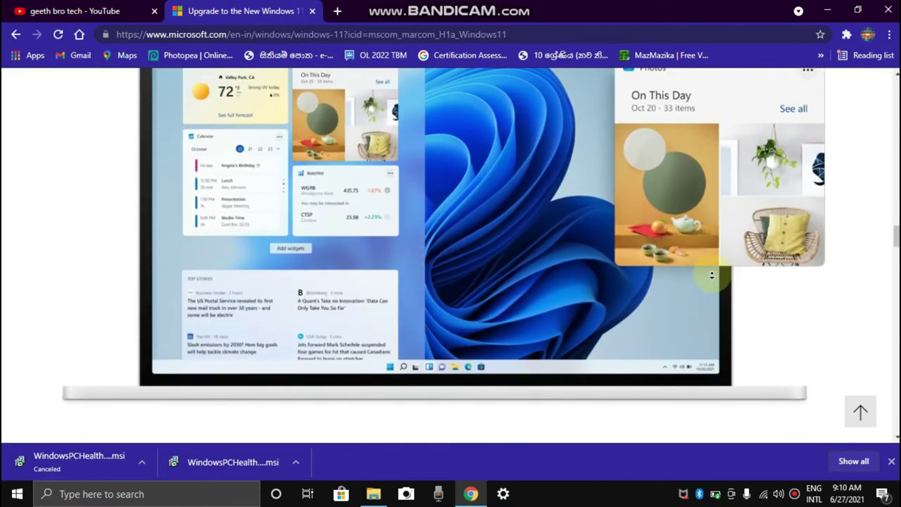
scroll(712, 275, "down", 8)
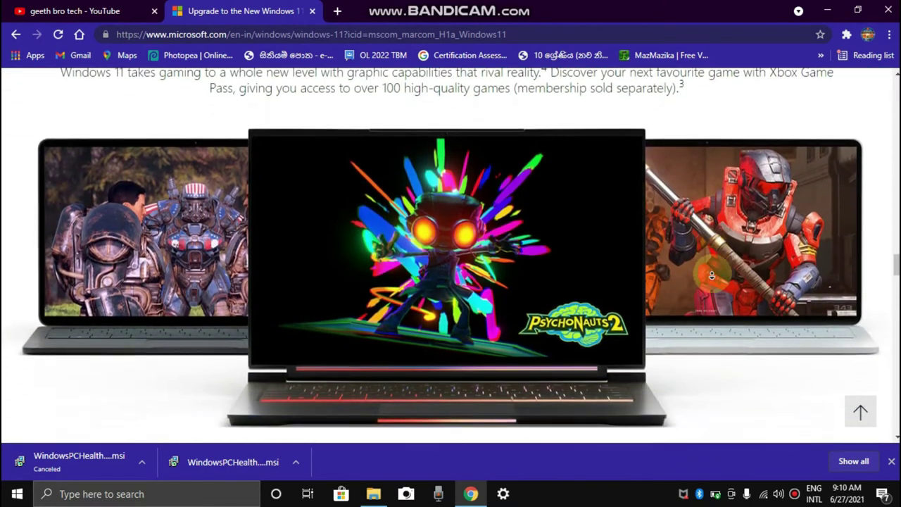
scroll(711, 275, "down", 8)
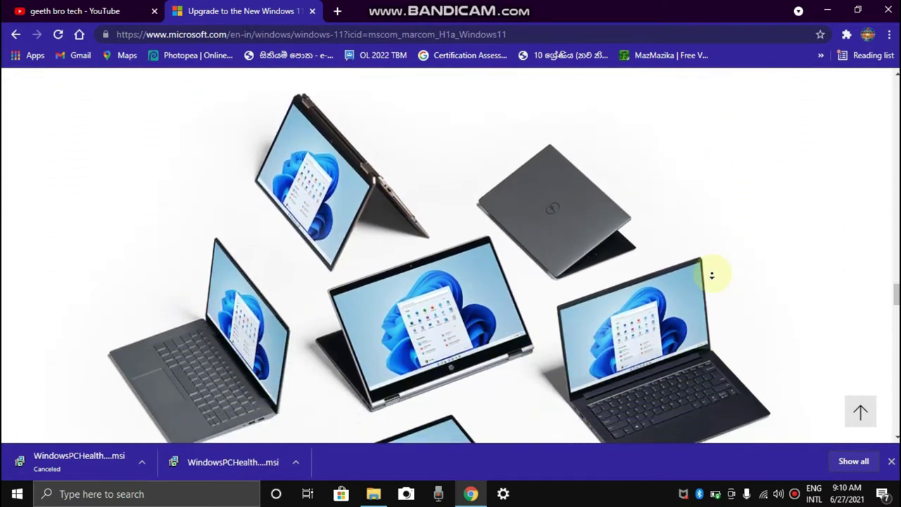
scroll(711, 275, "down", 8)
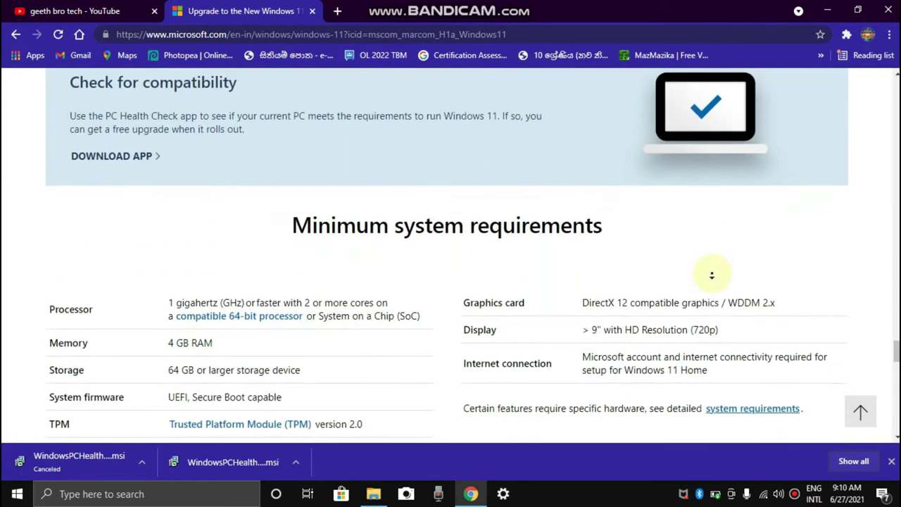
scroll(712, 275, "down", 8)
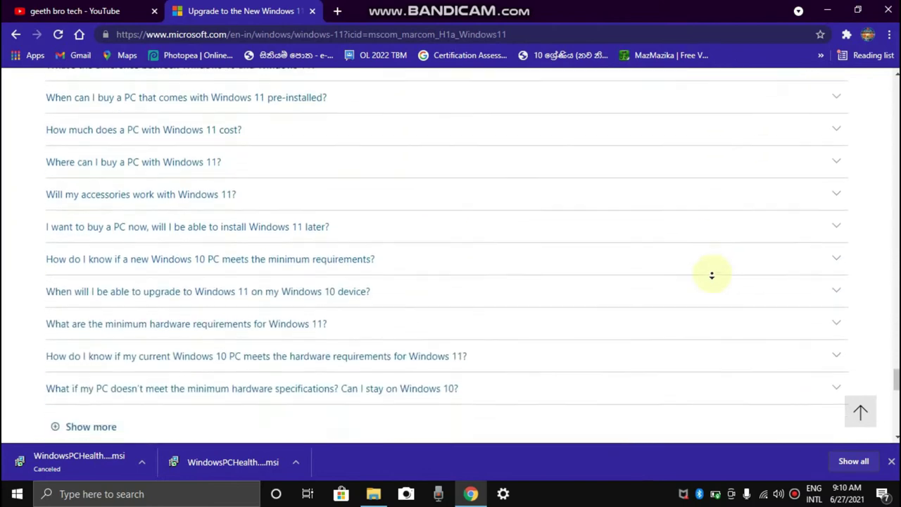
scroll(712, 276, "down", 5)
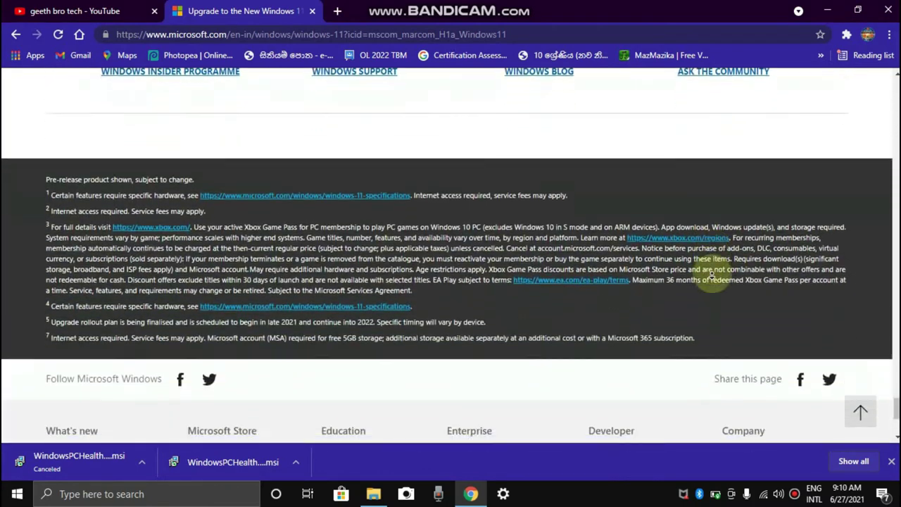
scroll(718, 159, "up", 10)
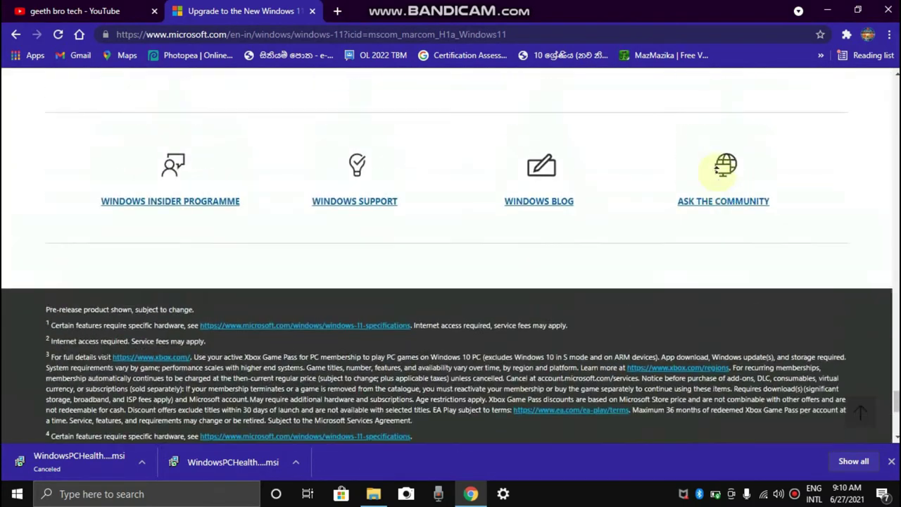
scroll(719, 196, "up", 15)
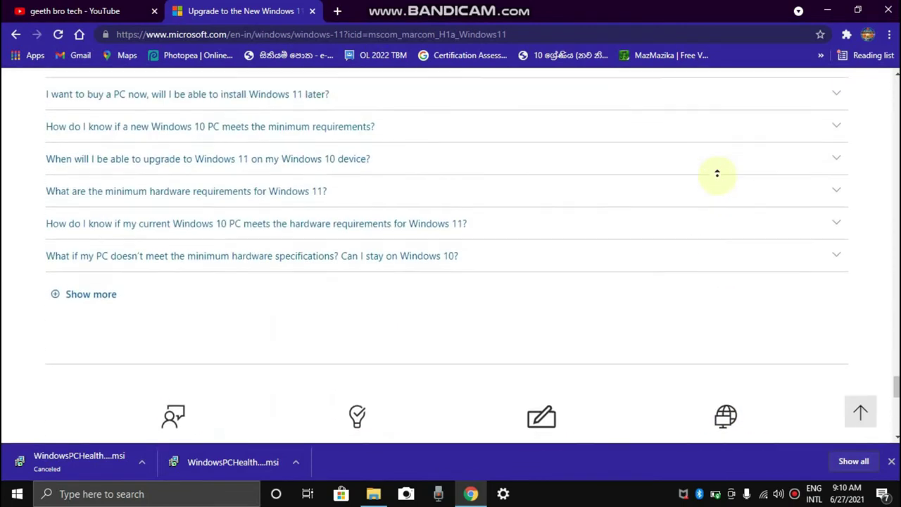
scroll(717, 173, "up", 12)
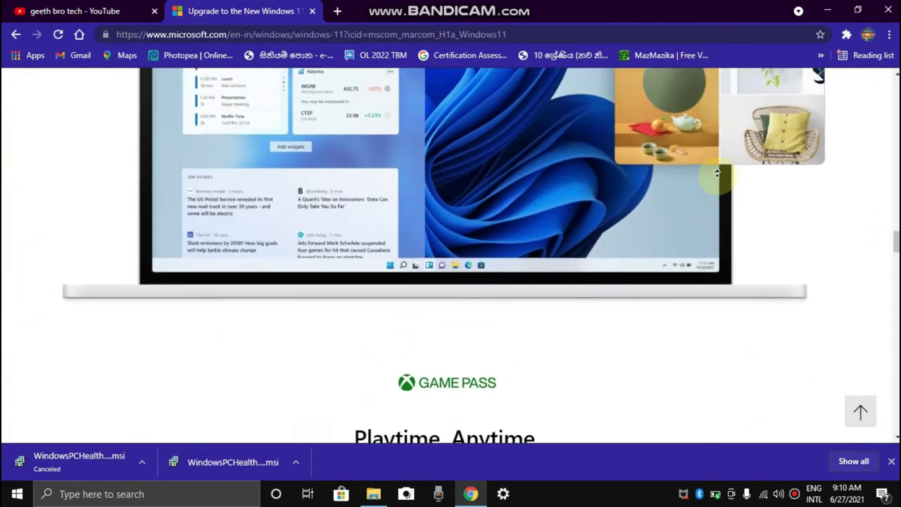
scroll(717, 173, "up", 15)
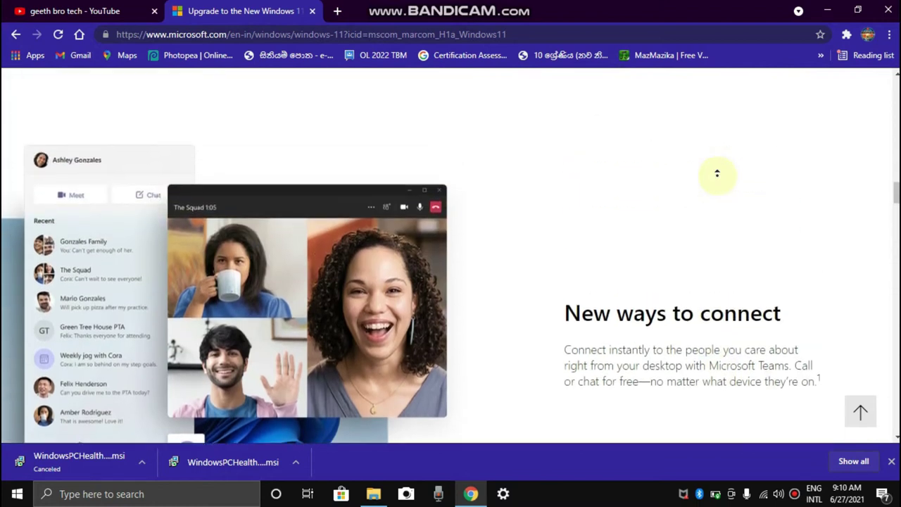
scroll(717, 173, "up", 4)
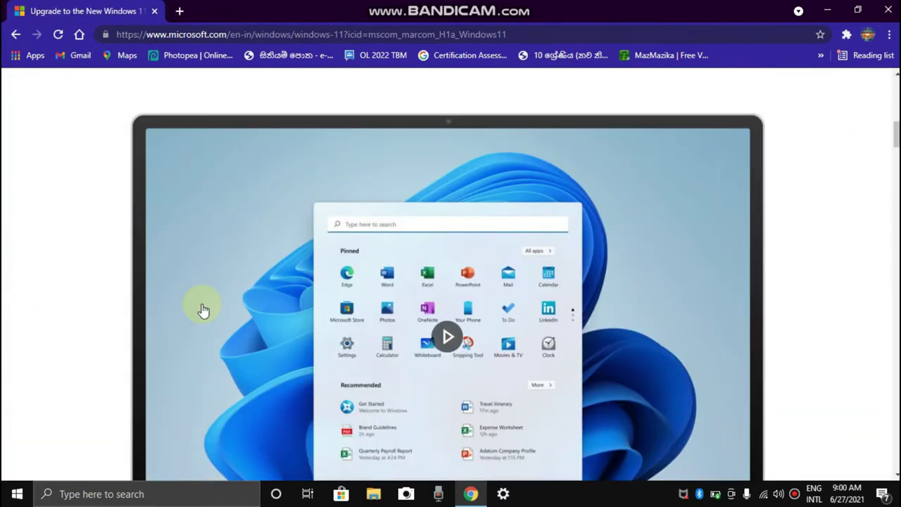
scroll(202, 308, "down", 1)
Scroll the Windows 11 page down past the feature sections to the Get ready / Check for compatibility block.
scroll(203, 310, "down", 6)
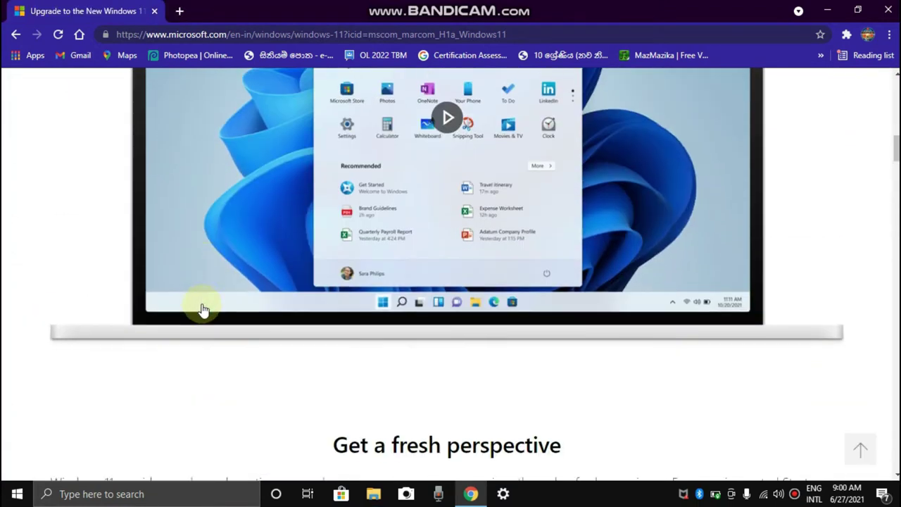
scroll(203, 310, "down", 3)
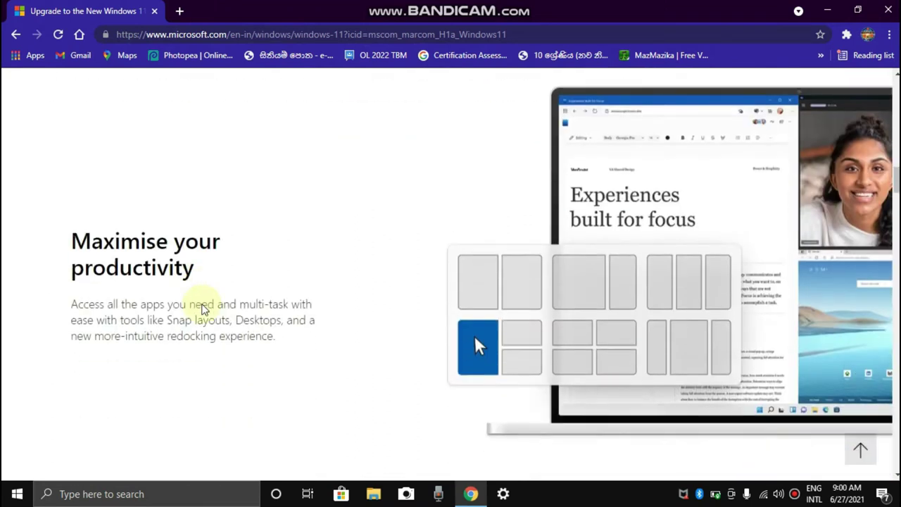
scroll(203, 310, "up", 9)
scroll(203, 310, "down", 6)
scroll(202, 310, "down", 1)
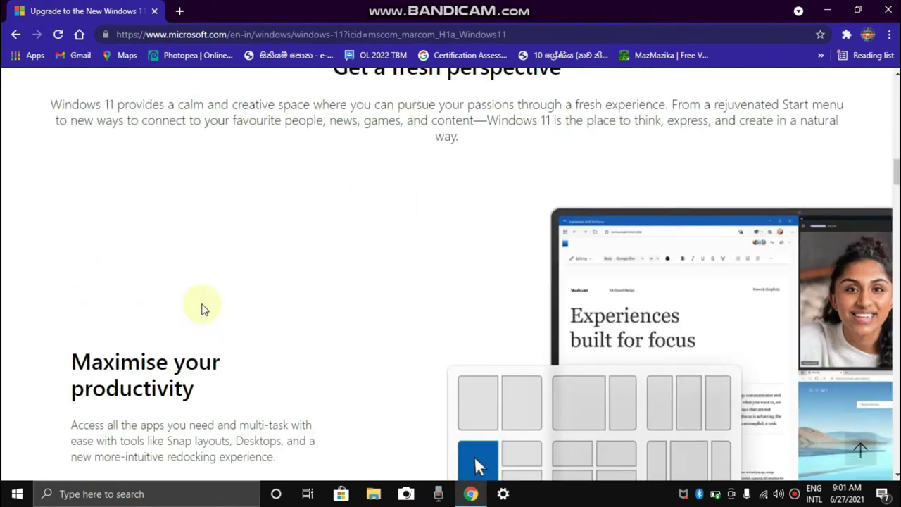
scroll(202, 310, "down", 2)
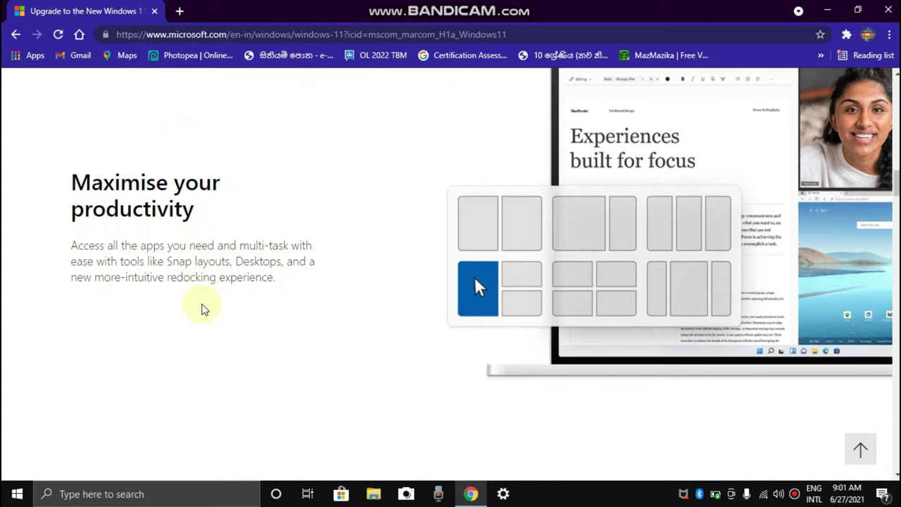
scroll(202, 310, "down", 4)
scroll(202, 304, "down", 1)
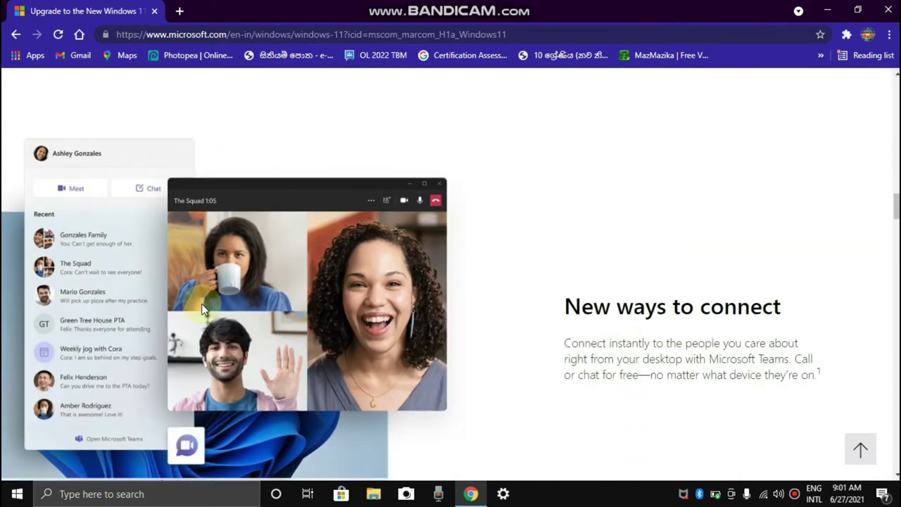
scroll(201, 304, "down", 1)
scroll(201, 303, "down", 10)
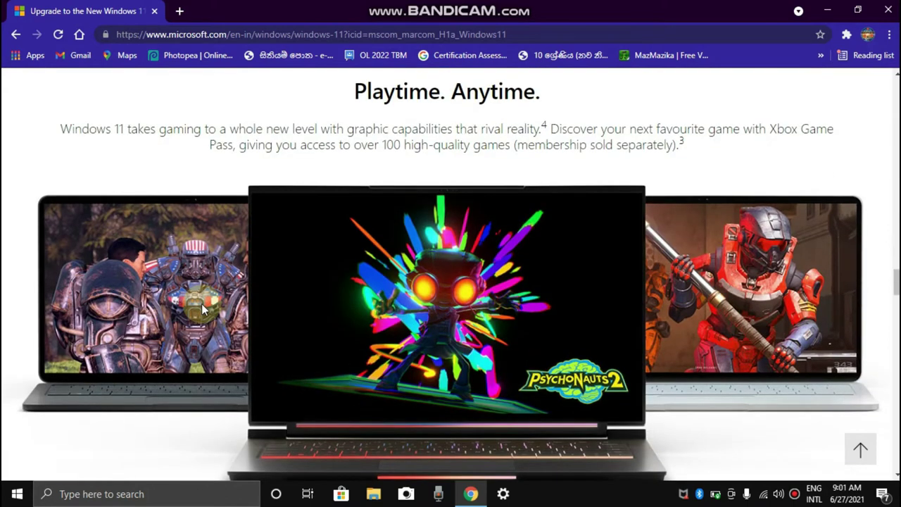
scroll(201, 303, "down", 1)
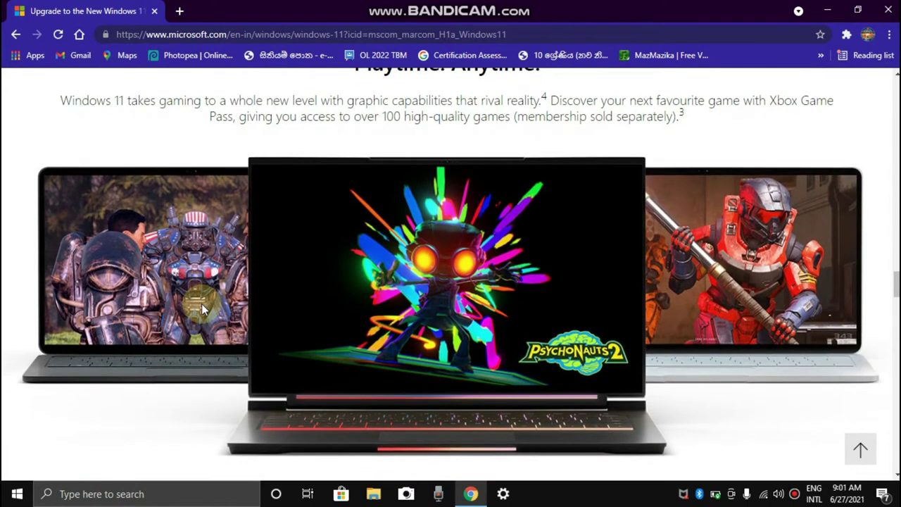
scroll(201, 304, "down", 3)
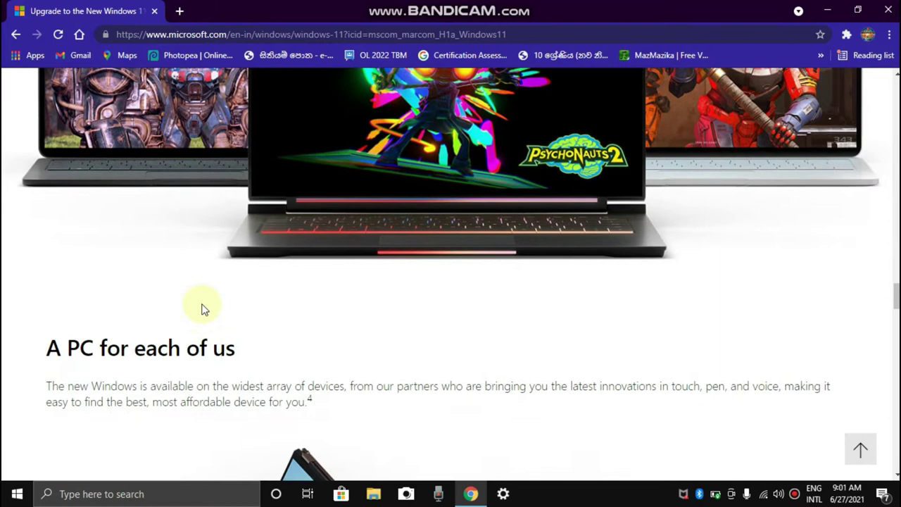
scroll(202, 306, "down", 8)
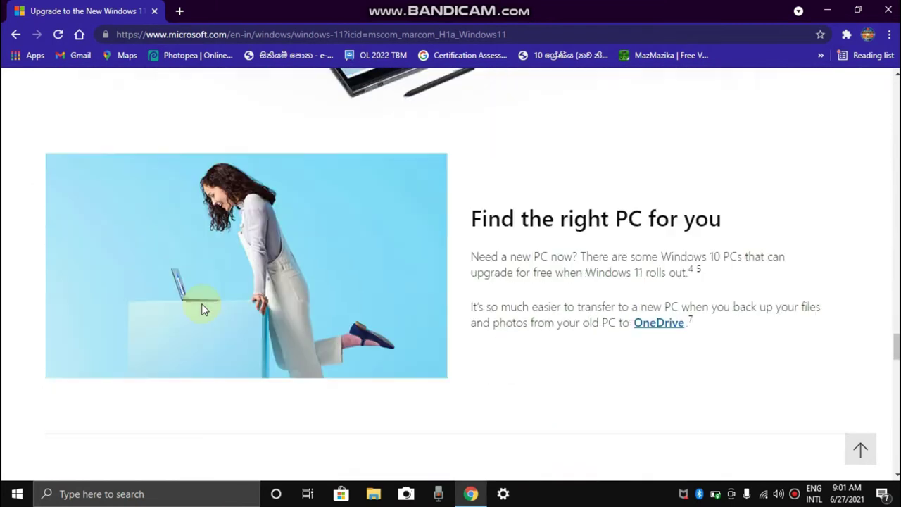
scroll(202, 305, "down", 5)
scroll(202, 305, "up", 2)
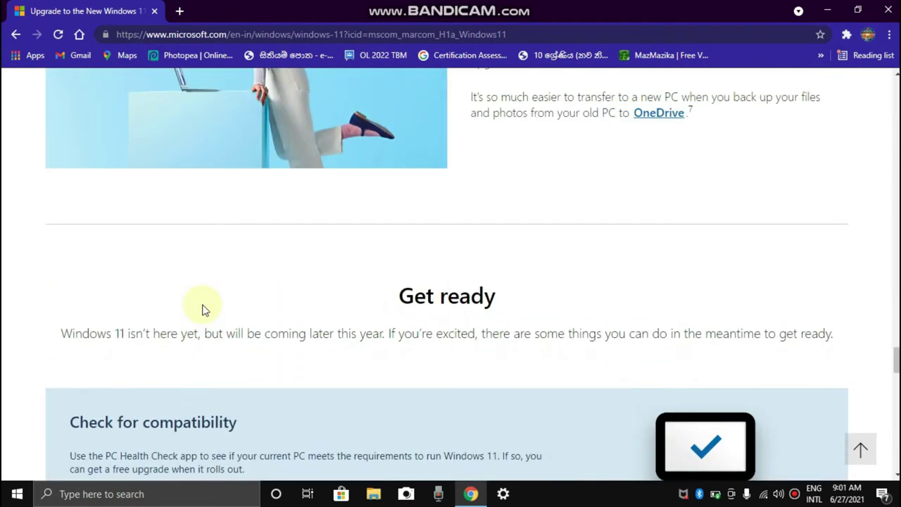
scroll(202, 308, "up", 1)
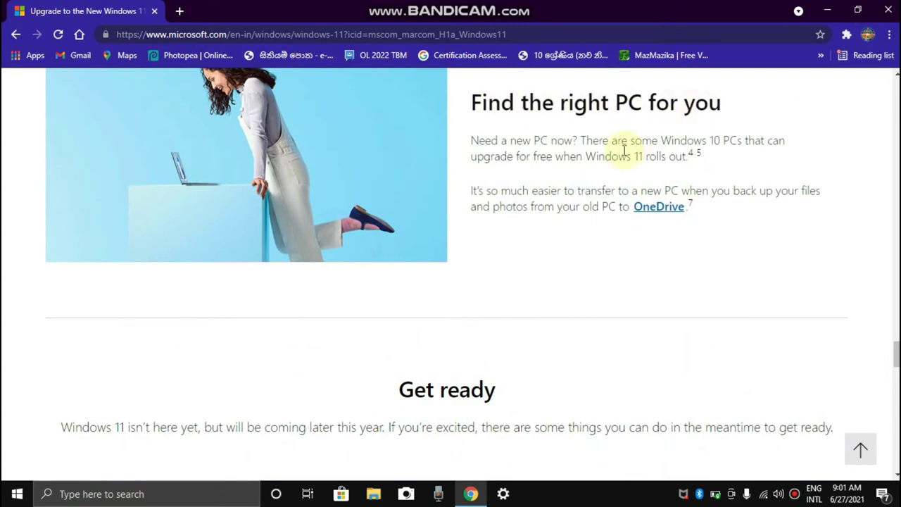
scroll(590, 270, "down", 3)
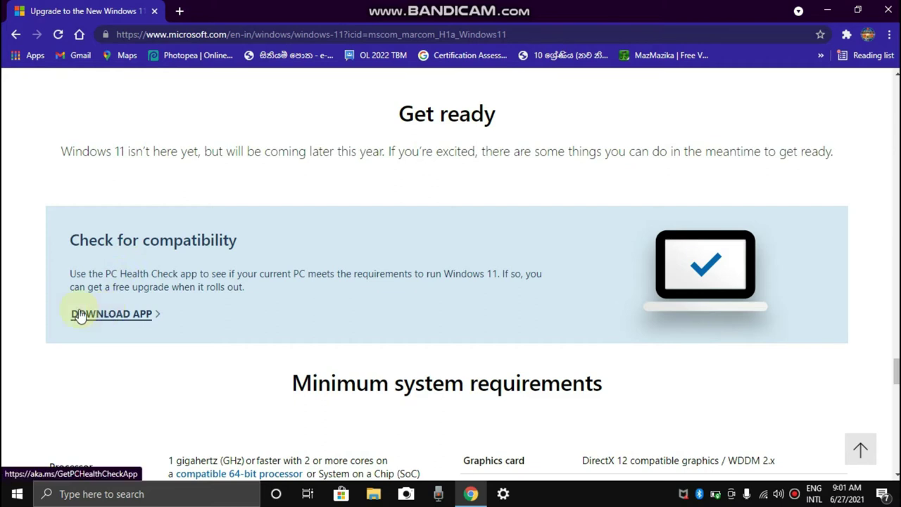
Download the PC Health Check app and show the WindowsPCHealthCheckSetup installer in its folder.
left_click(104, 313)
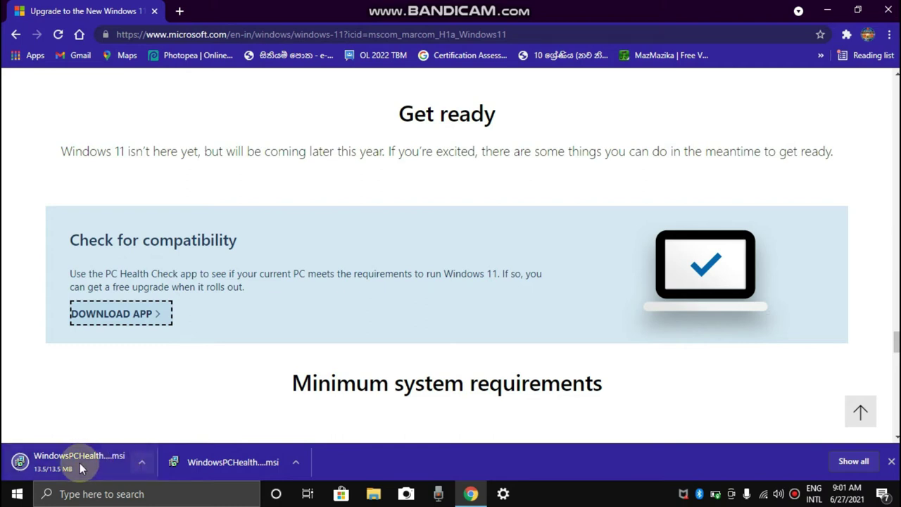
left_click(111, 466)
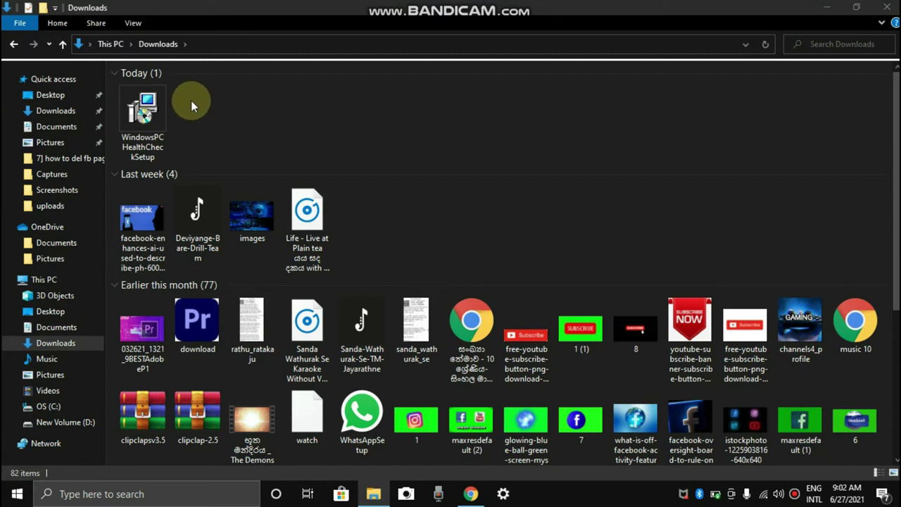
Launch WindowsPCHealthCheckSetup from the Downloads folder to open the setup wizard.
left_click(144, 109)
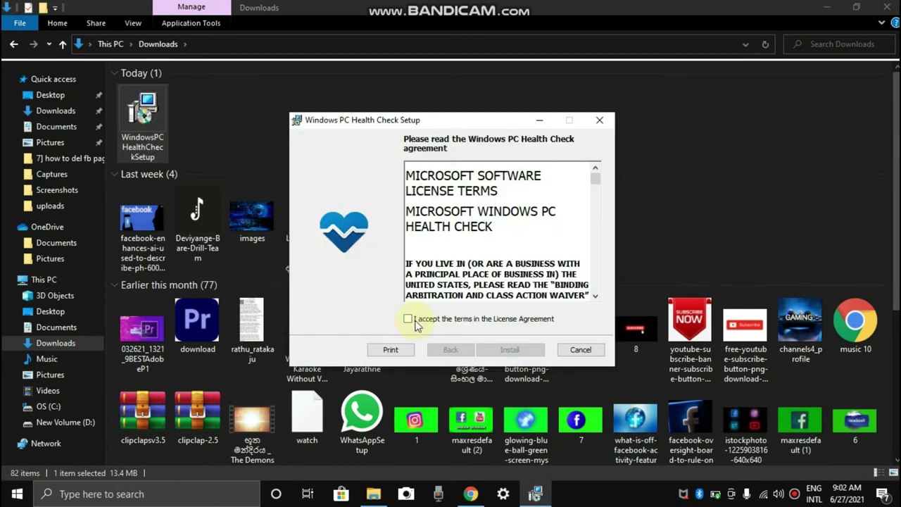
Accept the licence terms, install PC Health Check, tick 'Add shortcut to desktop', and click Finish.
left_click(408, 318)
left_click(498, 352)
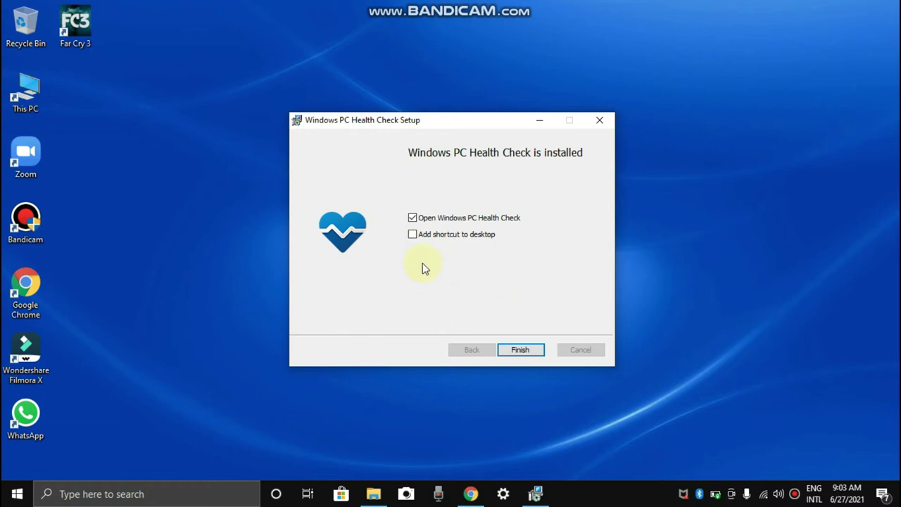
left_click(415, 237)
left_click(520, 350)
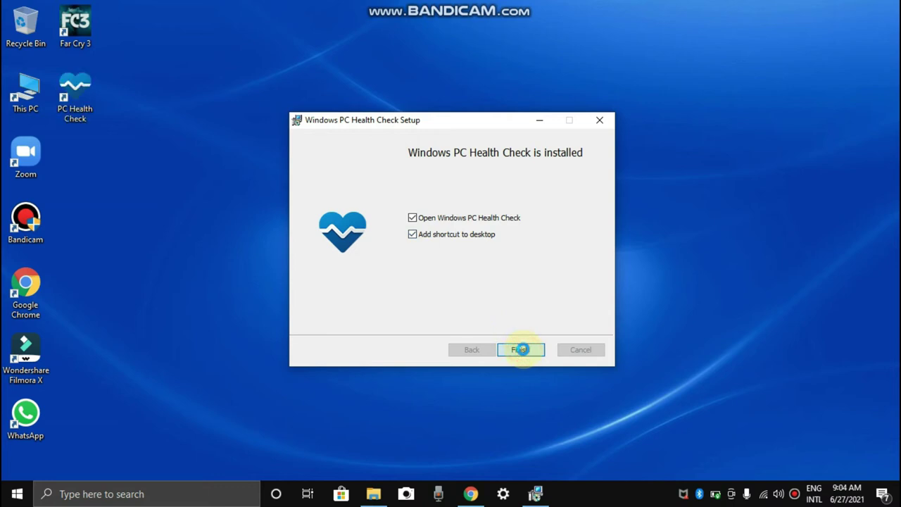
right_click(85, 105)
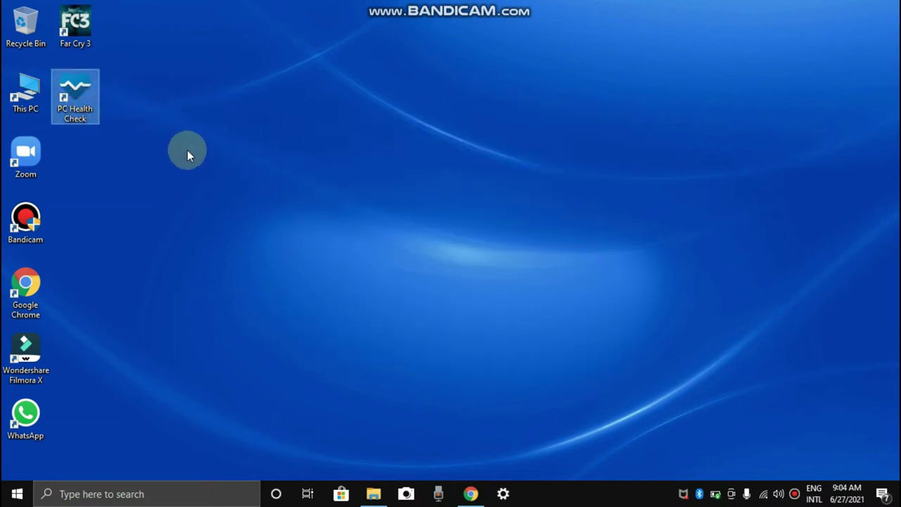
Launch PC Health Check from its desktop icon and review the RAM, storage and health-at-a-glance summary.
double_click(80, 93)
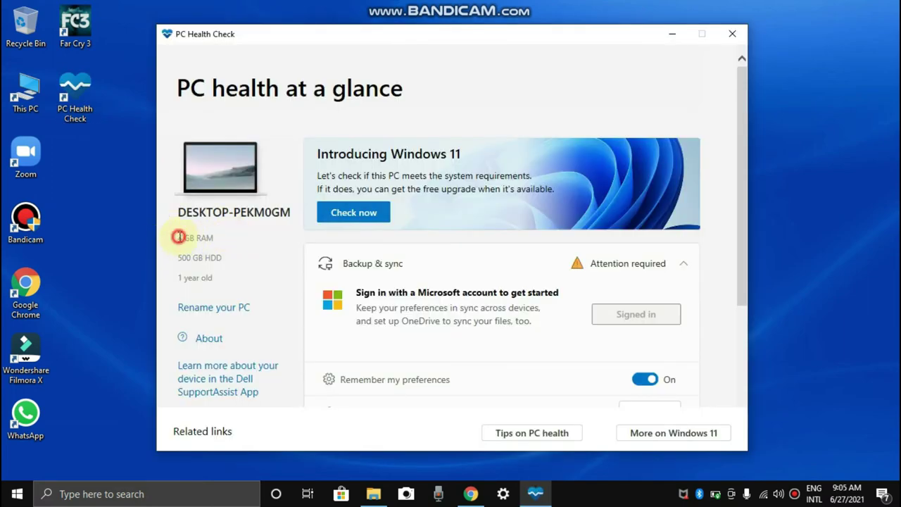
left_click_drag(179, 236, 186, 260)
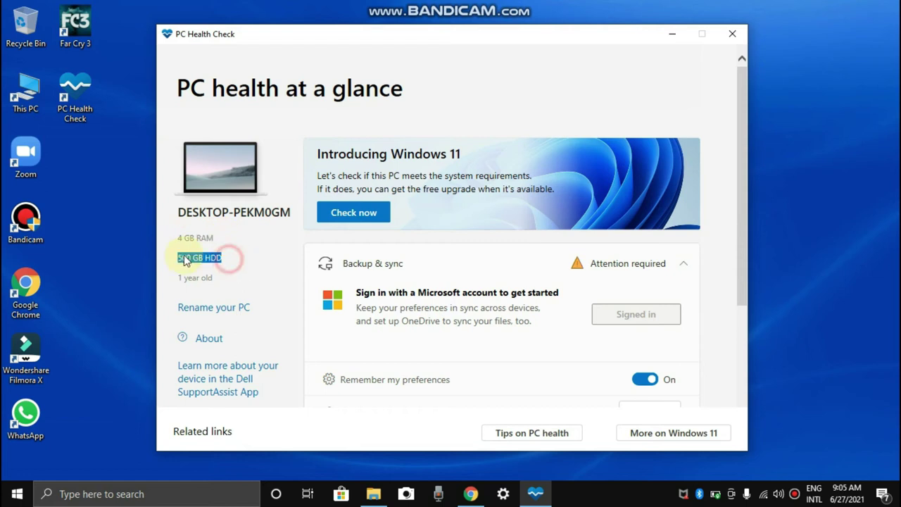
left_click(245, 261)
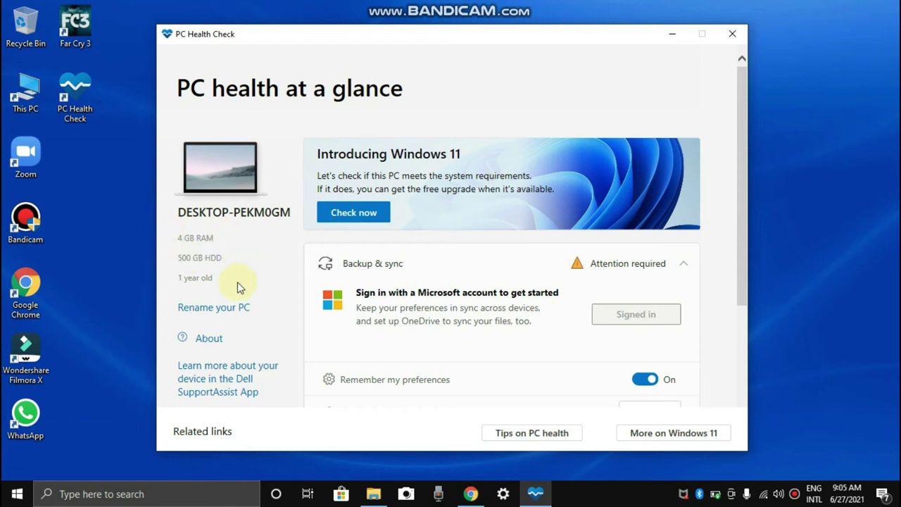
scroll(238, 282, "down", 3)
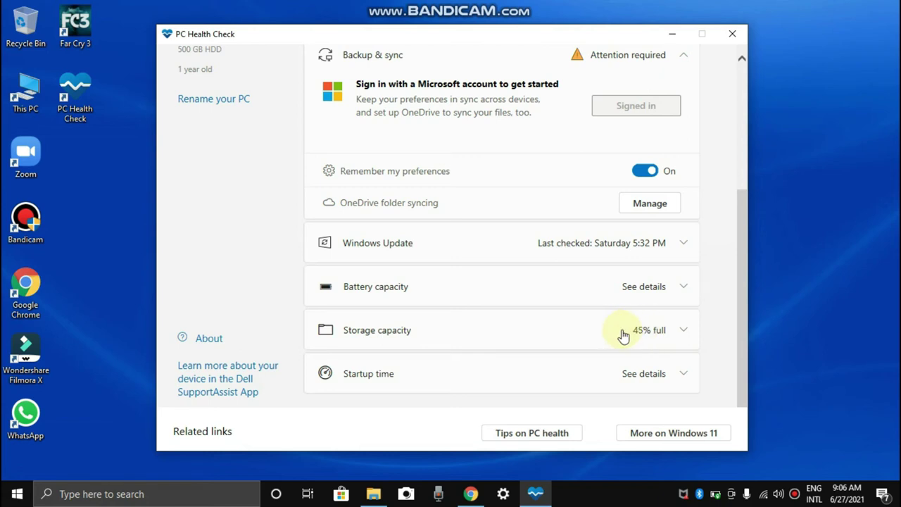
scroll(469, 278, "up", 3)
scroll(469, 277, "down", 3)
scroll(470, 279, "up", 3)
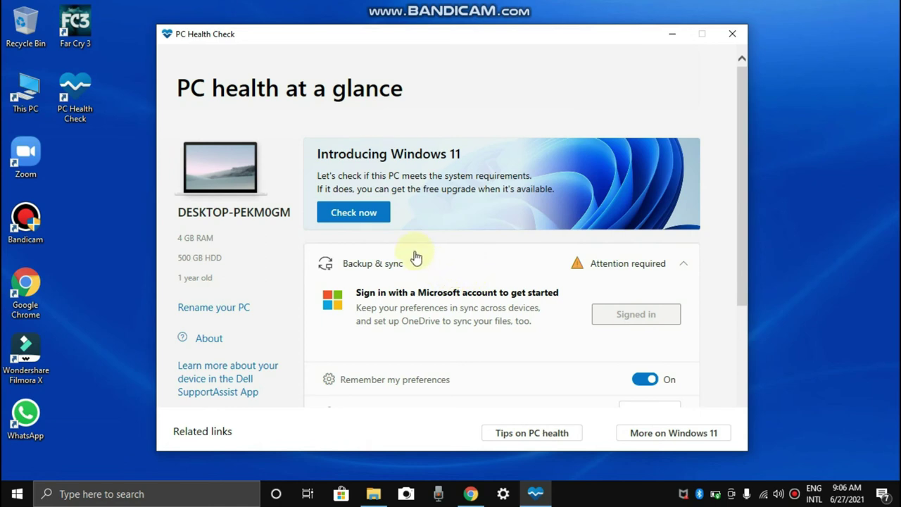
Run Check now in the Introducing Windows 11 banner to get 'This PC can run Windows 11'.
left_click(345, 213)
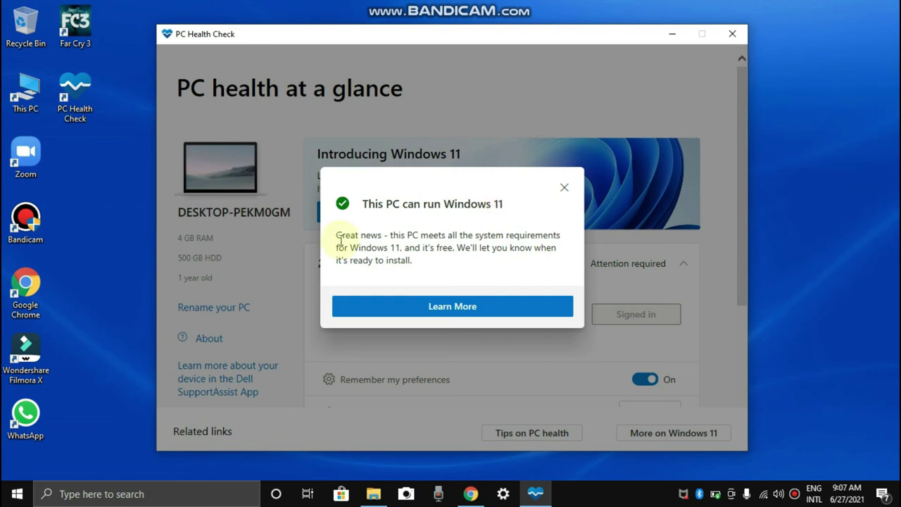
Follow Learn More from the result to Microsoft's Windows 11 page and scroll to Get ready.
left_click(459, 304)
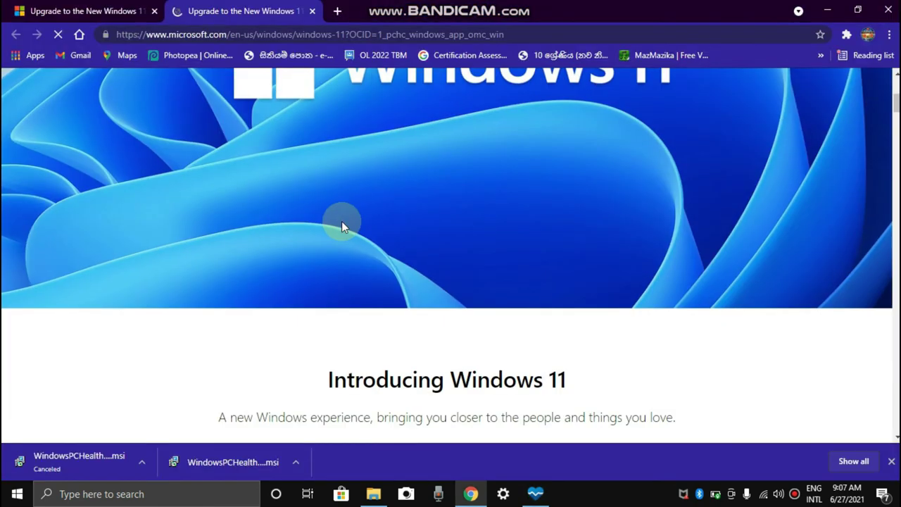
scroll(342, 226, "down", 8)
scroll(343, 226, "down", 15)
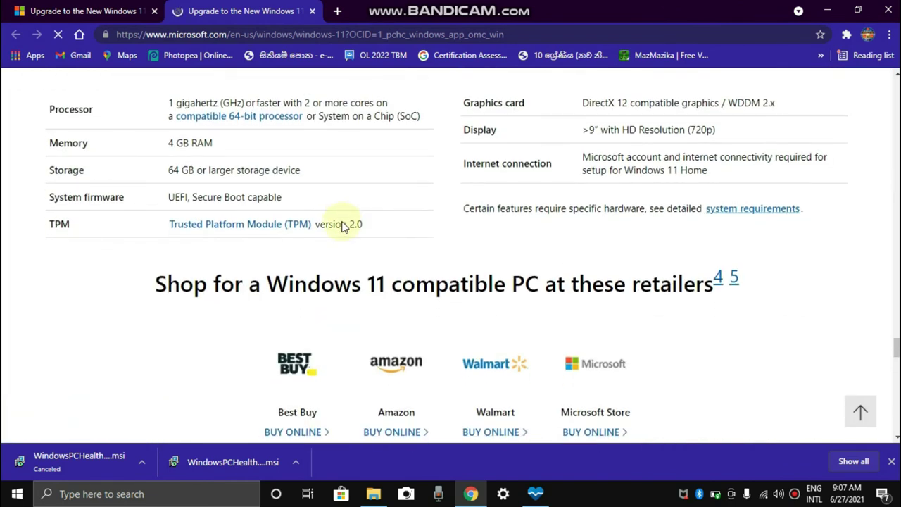
scroll(342, 226, "up", 6)
scroll(343, 226, "down", 5)
scroll(341, 225, "up", 4)
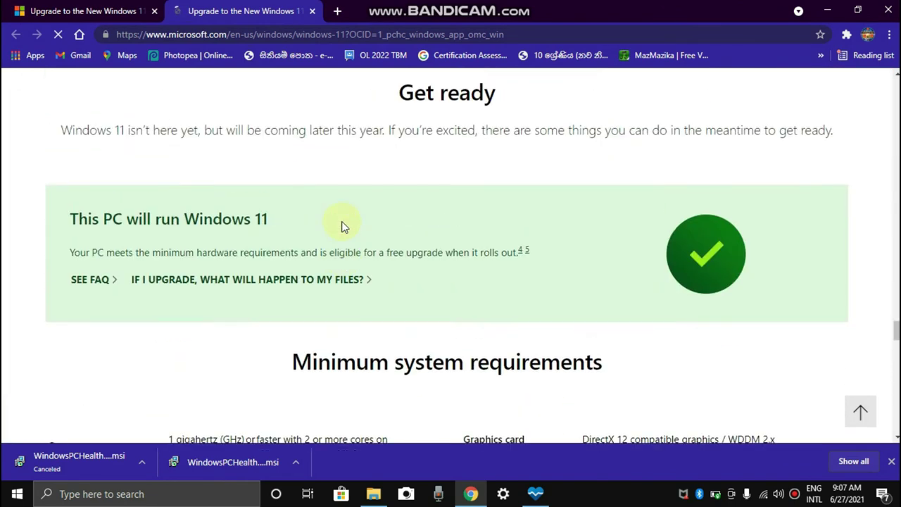
scroll(341, 225, "down", 15)
scroll(343, 225, "up", 8)
scroll(343, 225, "up", 10)
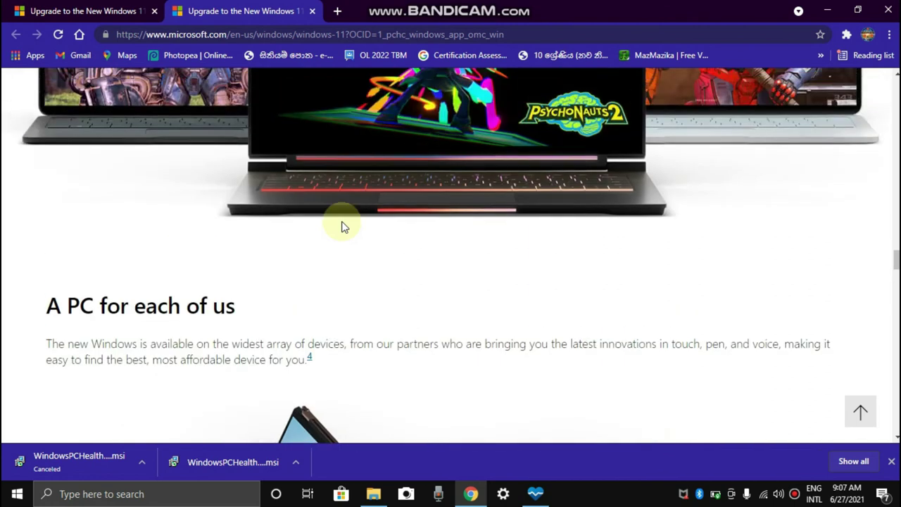